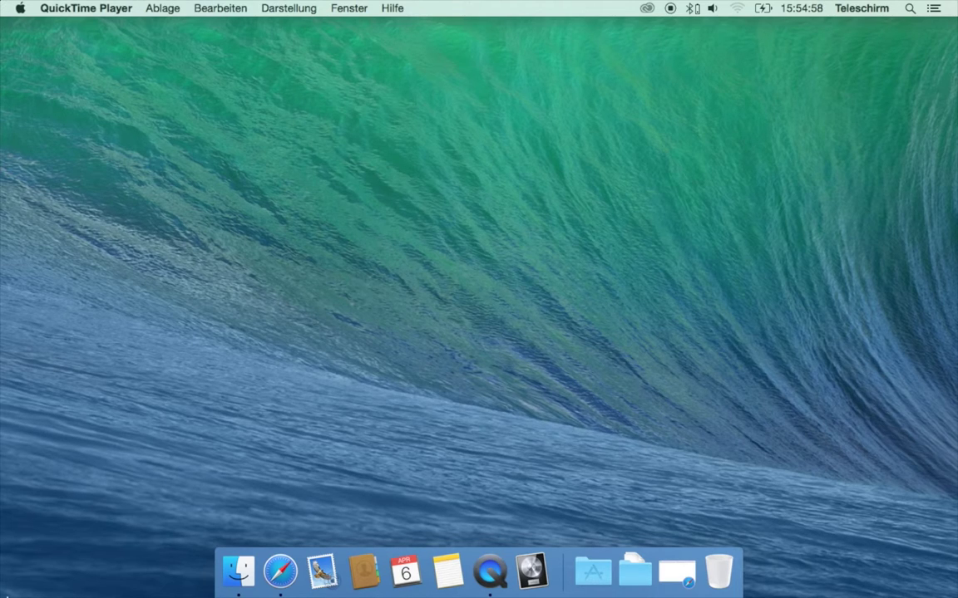
- View the USB volume Ohne Titel 1 in Finder, and launch Festplattendienstprogramm from the Dienstprogramme folder
{"action": "left_click", "coordinate": [232, 583]}
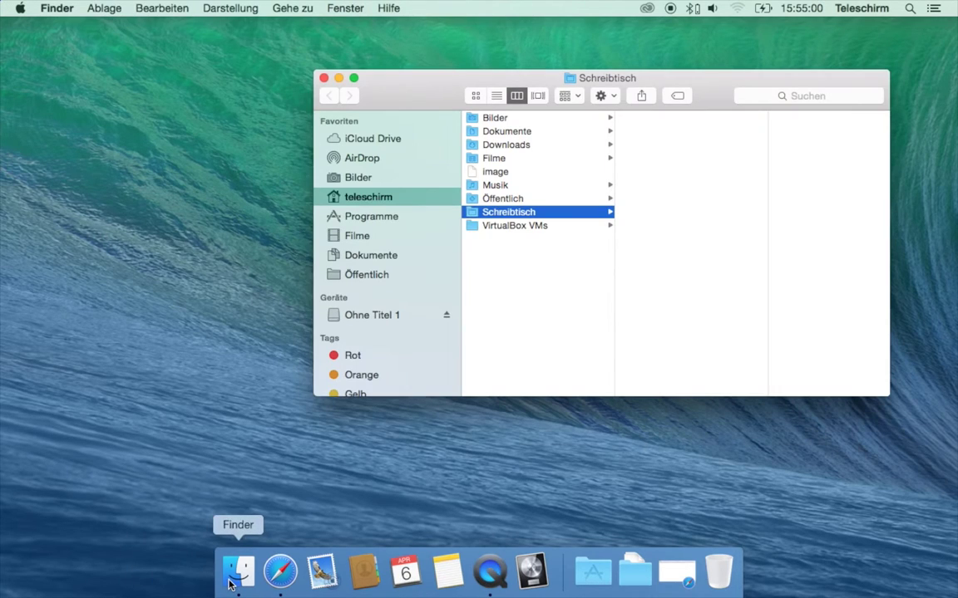
{"action": "left_click", "coordinate": [386, 319]}
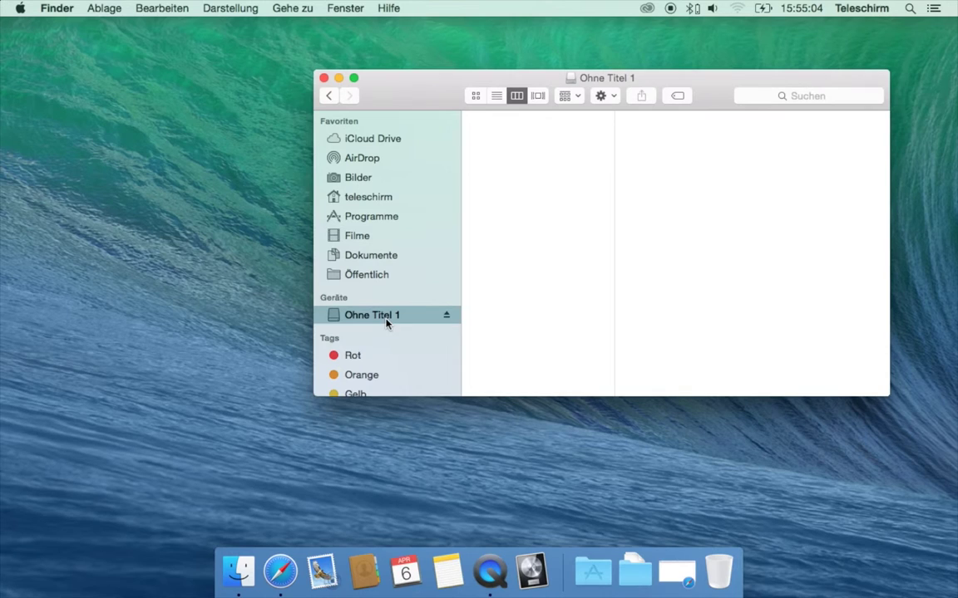
{"action": "left_click", "coordinate": [594, 574]}
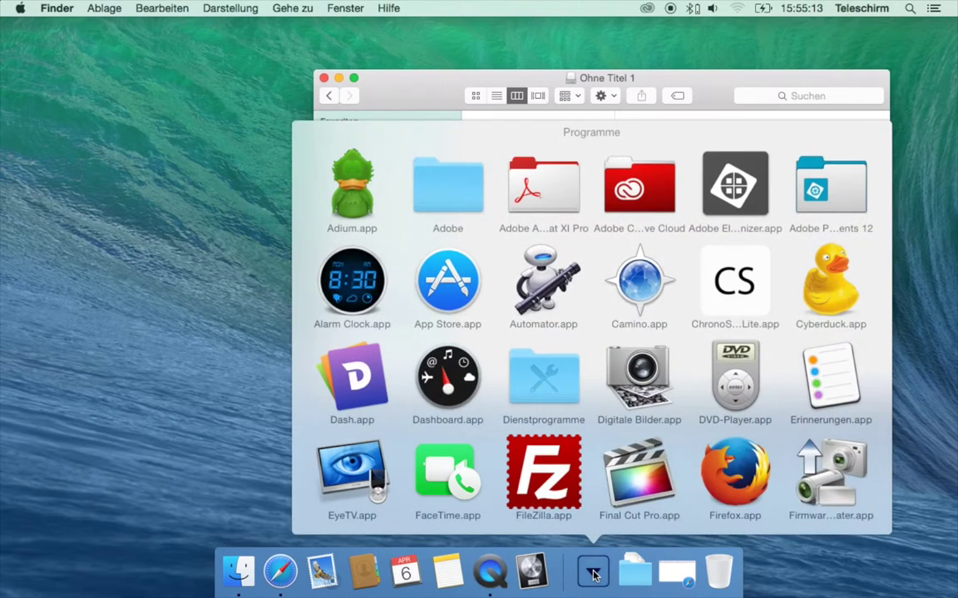
{"action": "left_click", "coordinate": [553, 385]}
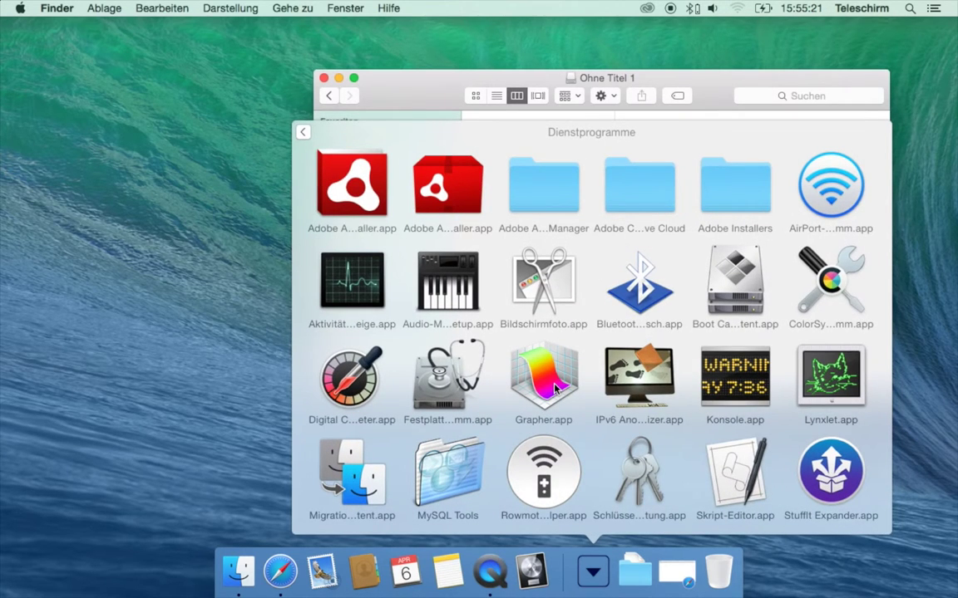
{"action": "left_click", "coordinate": [449, 395]}
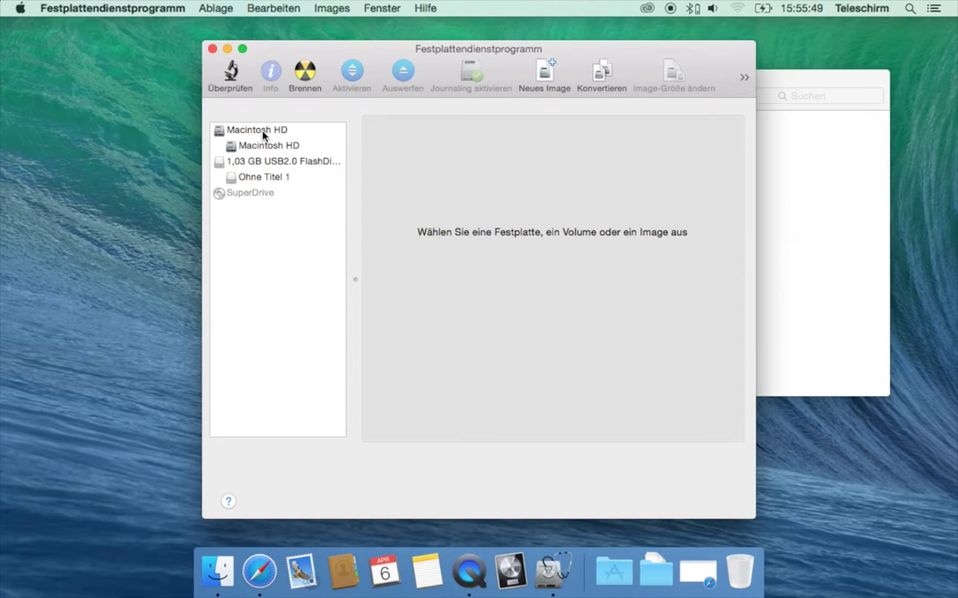
- Select the 1,03 GB USB2.0 FlashDisk and set its erase format to Mac OS Extended (Journaled, Verschlüsselt)
{"action": "left_click", "coordinate": [277, 164]}
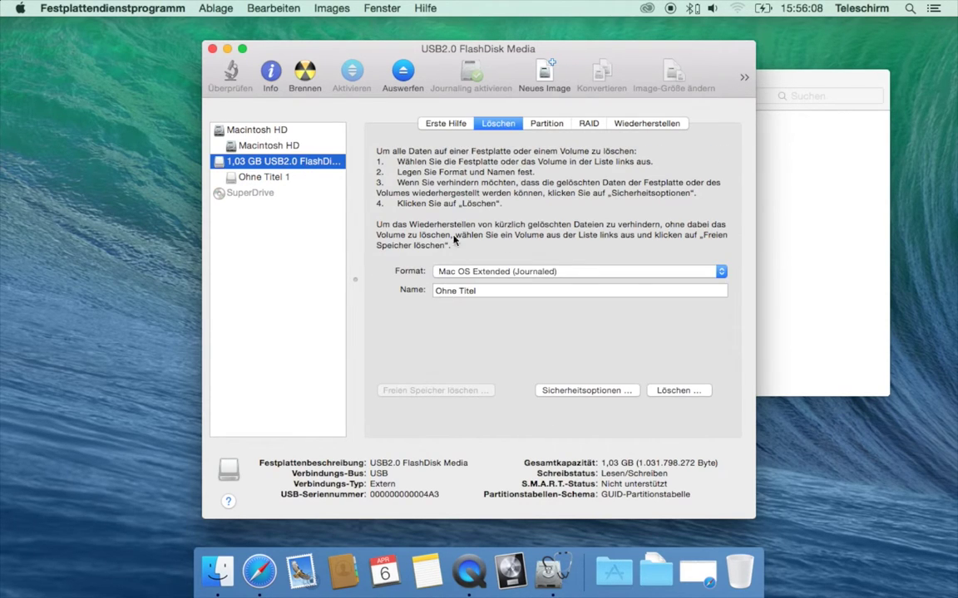
{"action": "left_click", "coordinate": [551, 272]}
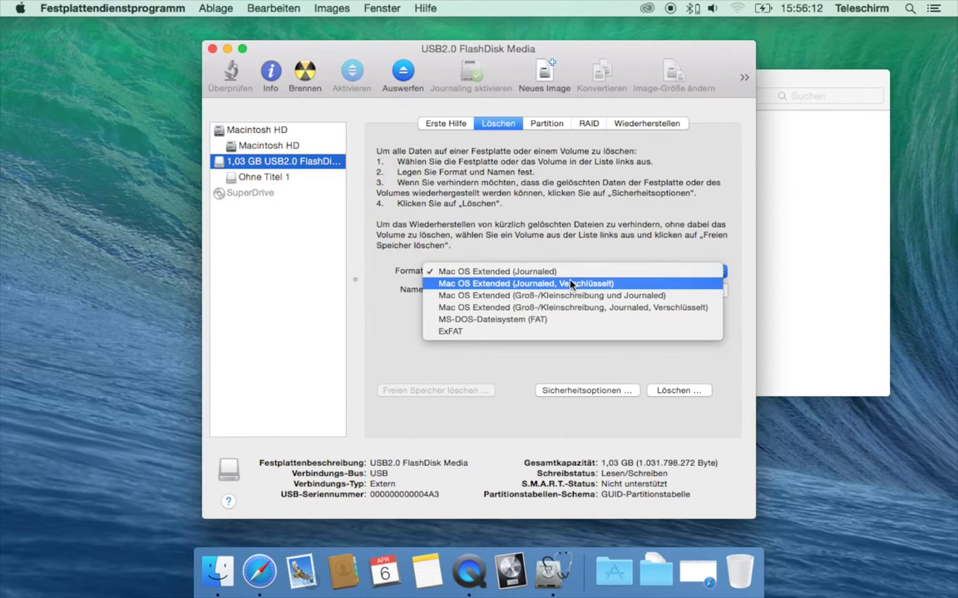
{"action": "left_click", "coordinate": [571, 284]}
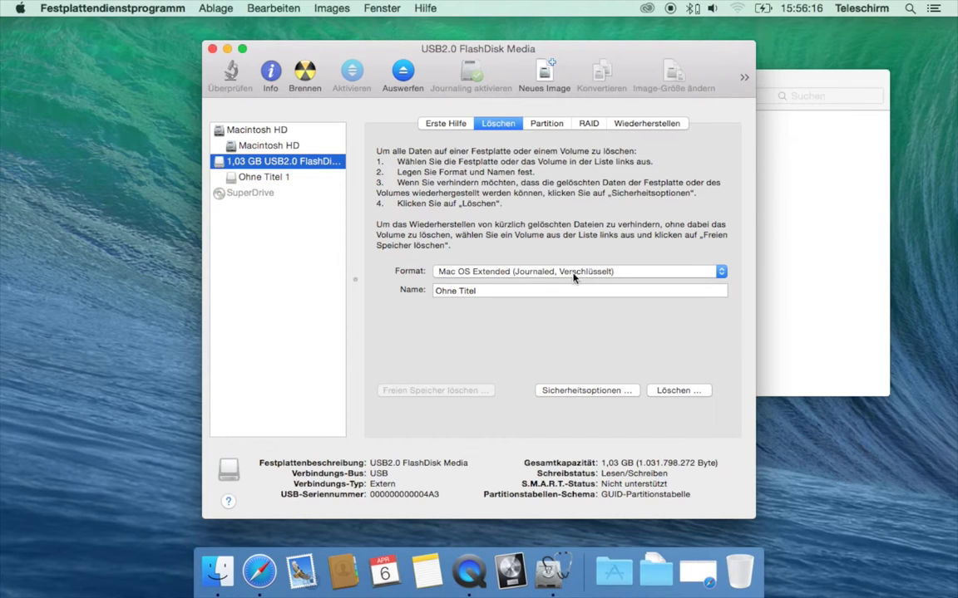
{"action": "left_click", "coordinate": [573, 274]}
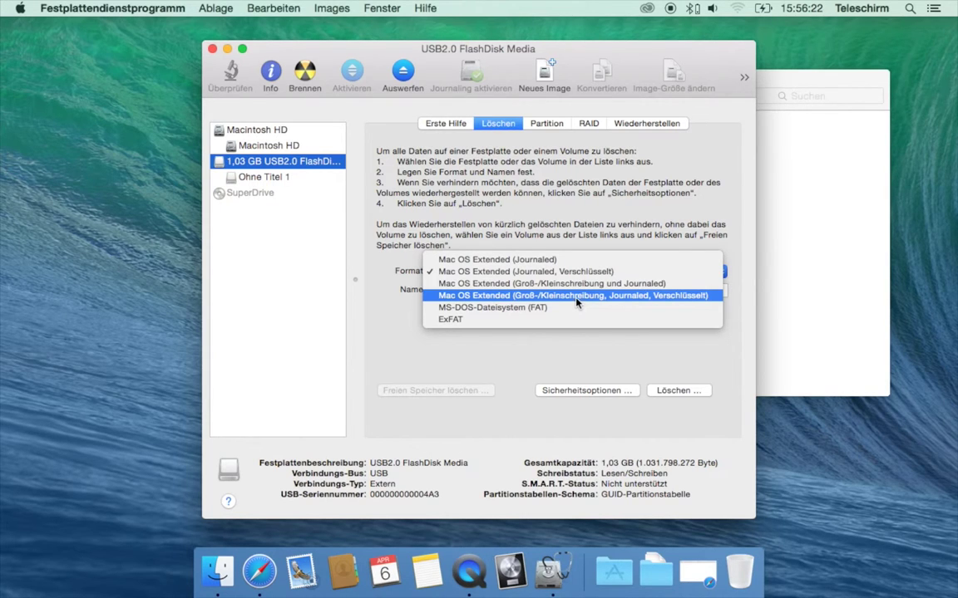
{"action": "left_click", "coordinate": [561, 347]}
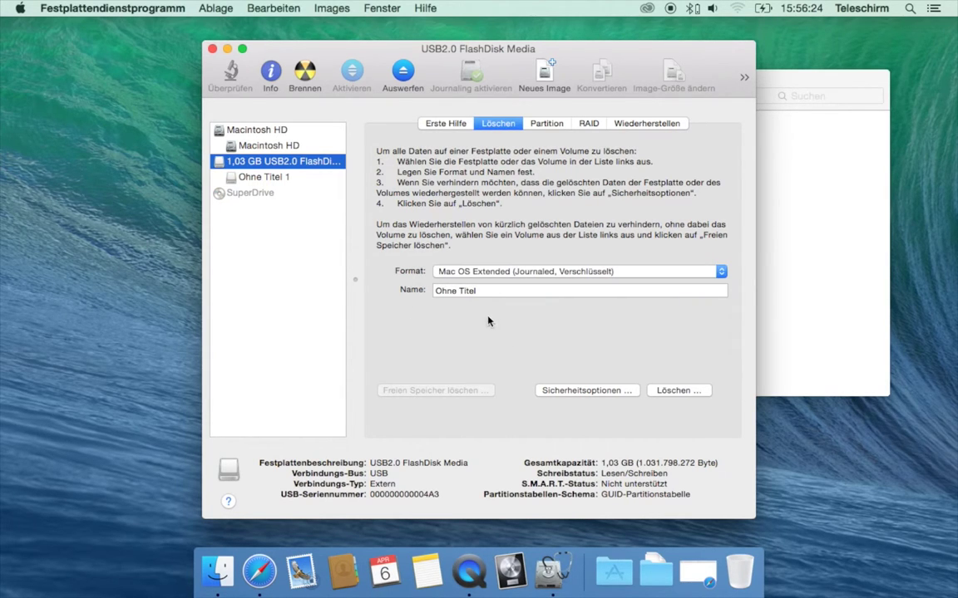
- Name the new volume "USB Verschlüsselt" and start erasing the USB disk
{"action": "left_click", "coordinate": [485, 291]}
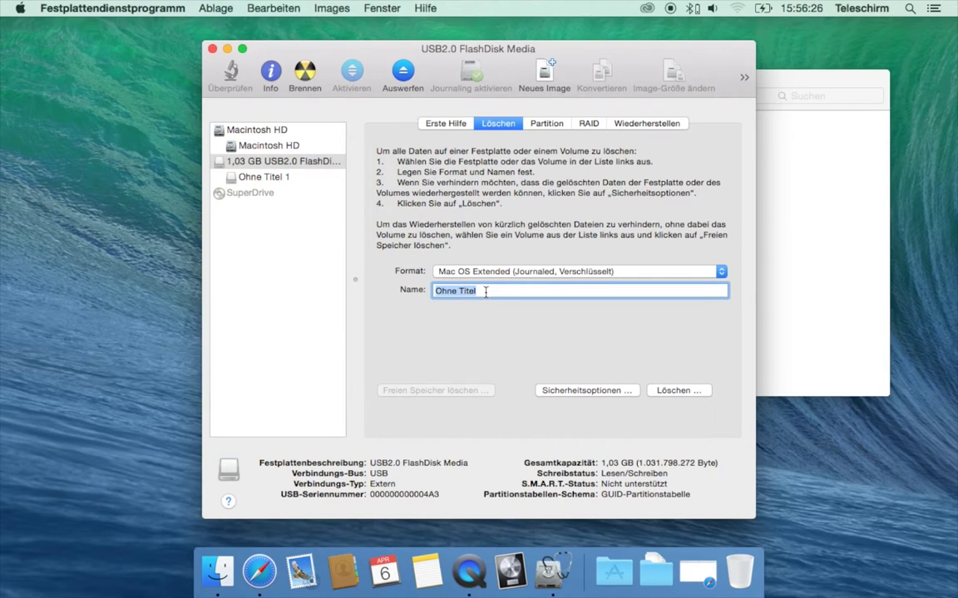
{"action": "type", "text": "USB Verschlüsselt"}
{"action": "left_click", "coordinate": [673, 392]}
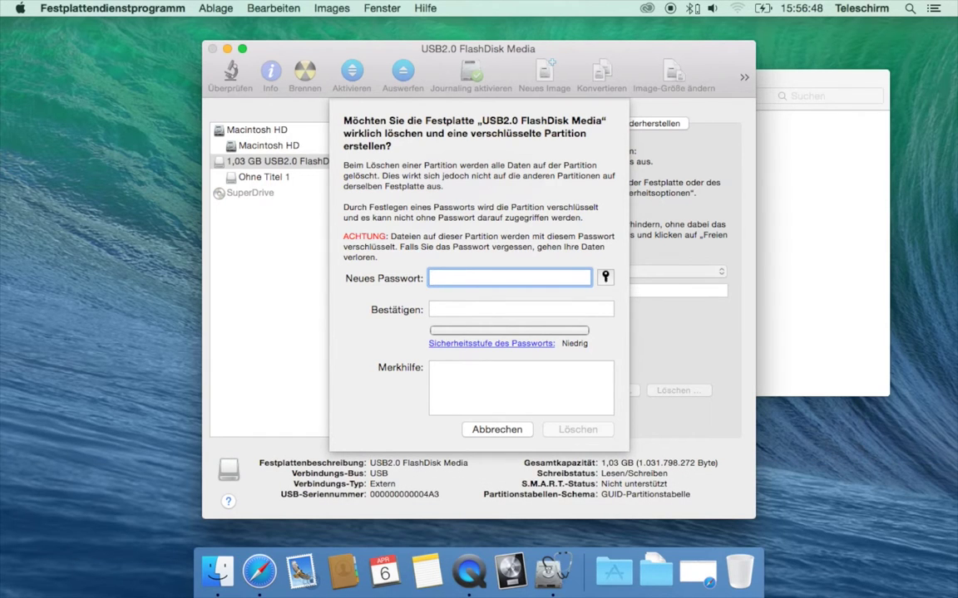
- Enter and confirm the new encryption password, leave the hint empty, and confirm erasing the disk
{"action": "type", "text": "••••••"}
{"action": "key", "text": "Tab"}
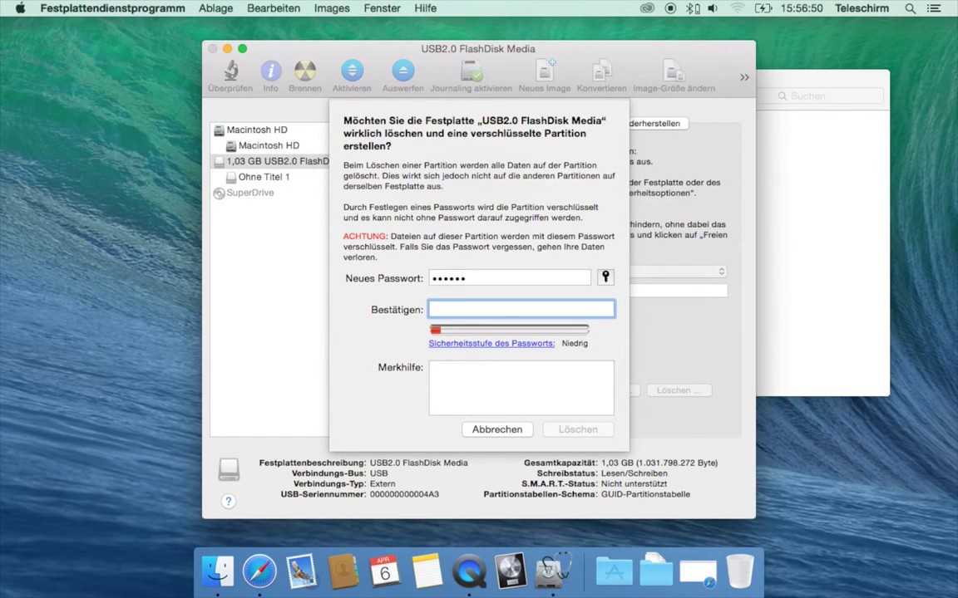
{"action": "type", "text": "•••"}
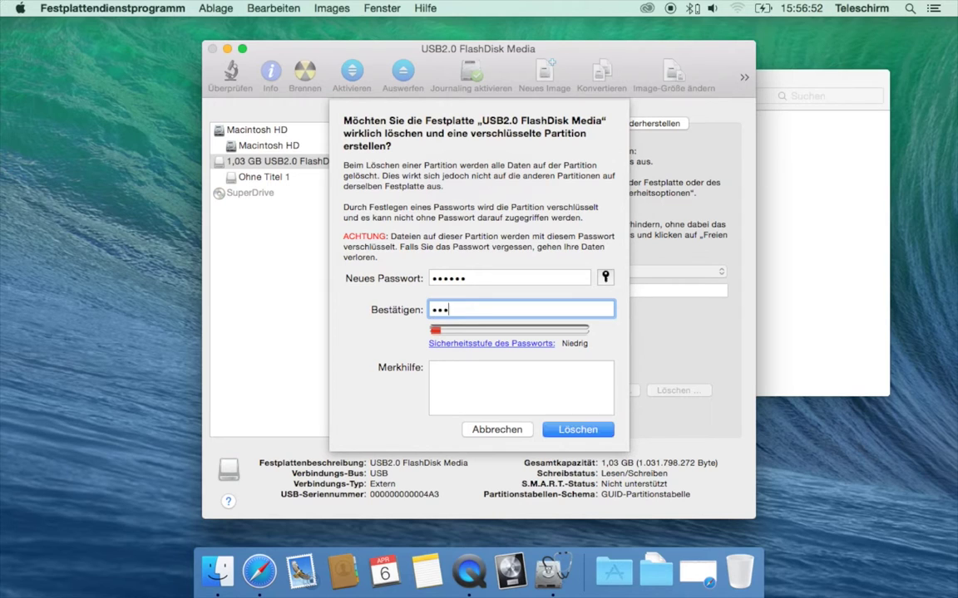
{"action": "type", "text": "•••"}
{"action": "key", "text": "Return"}
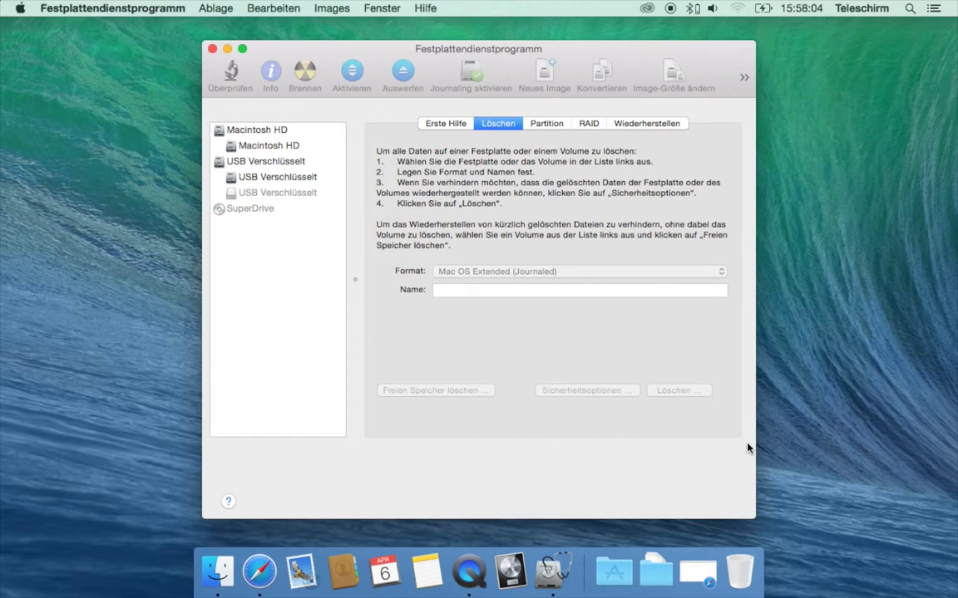
- Examine the details of the USB Verschlüsselt volume group and its encrypted partition
{"action": "left_click", "coordinate": [296, 161]}
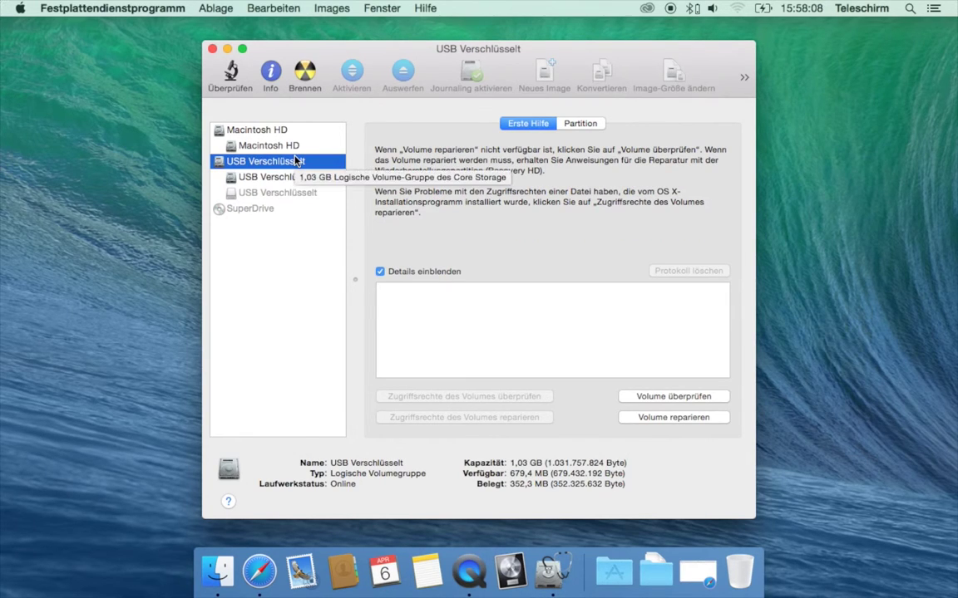
{"action": "left_click", "coordinate": [312, 179]}
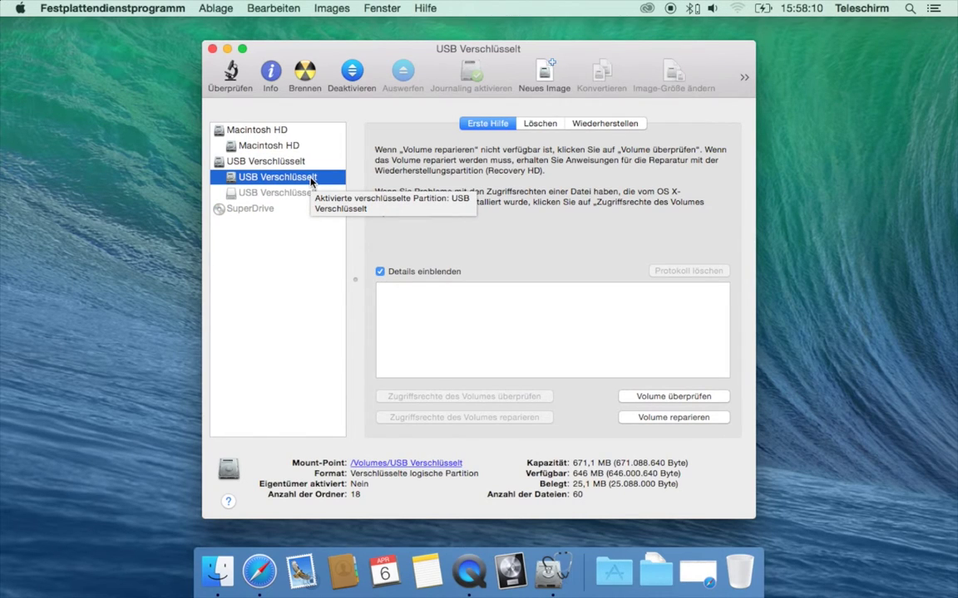
- Eject the USB Verschlüsselt volume in Finder and switch back to Festplattendienstprogramm
{"action": "left_click", "coordinate": [225, 593]}
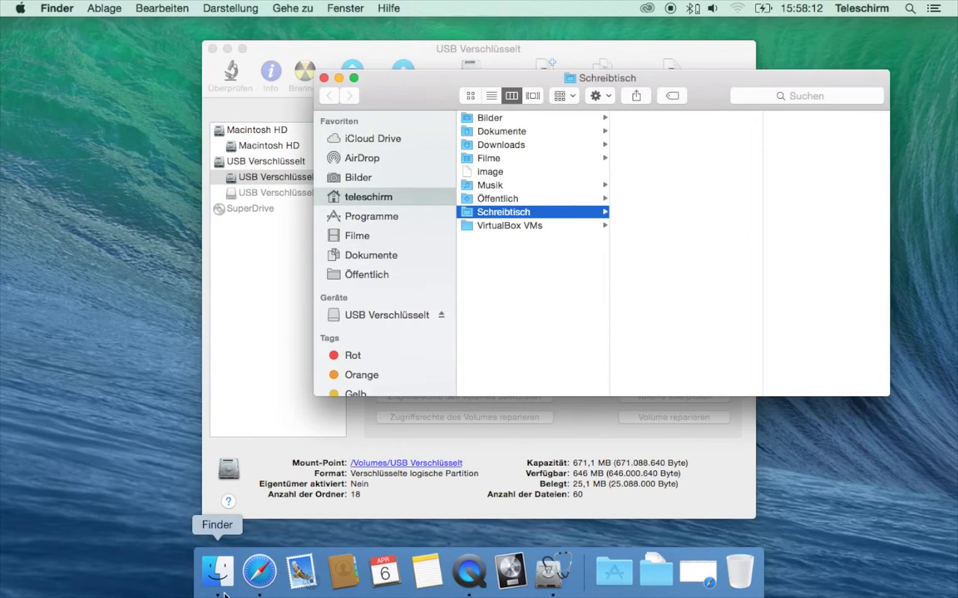
{"action": "left_click", "coordinate": [440, 317]}
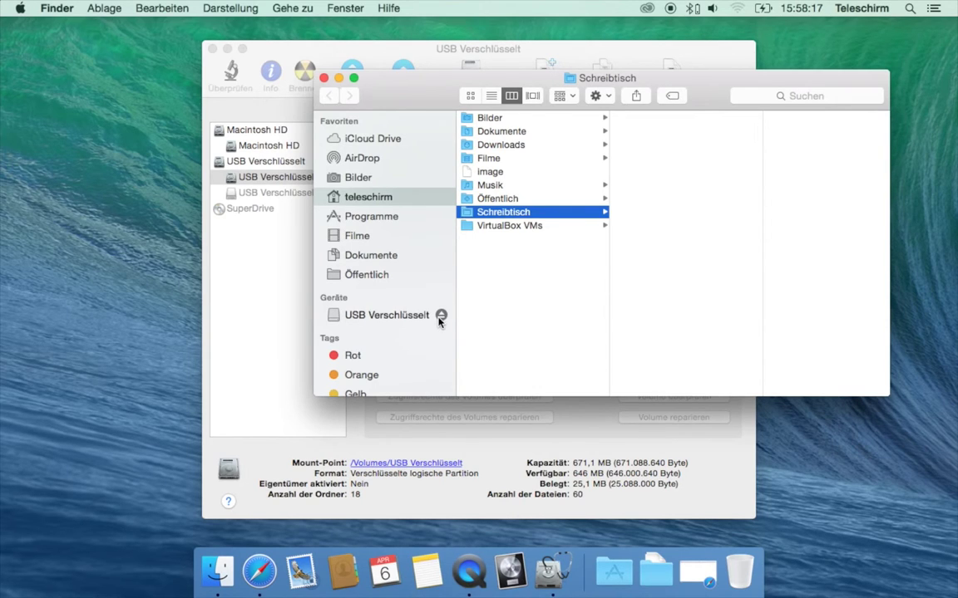
{"action": "left_click", "coordinate": [236, 347]}
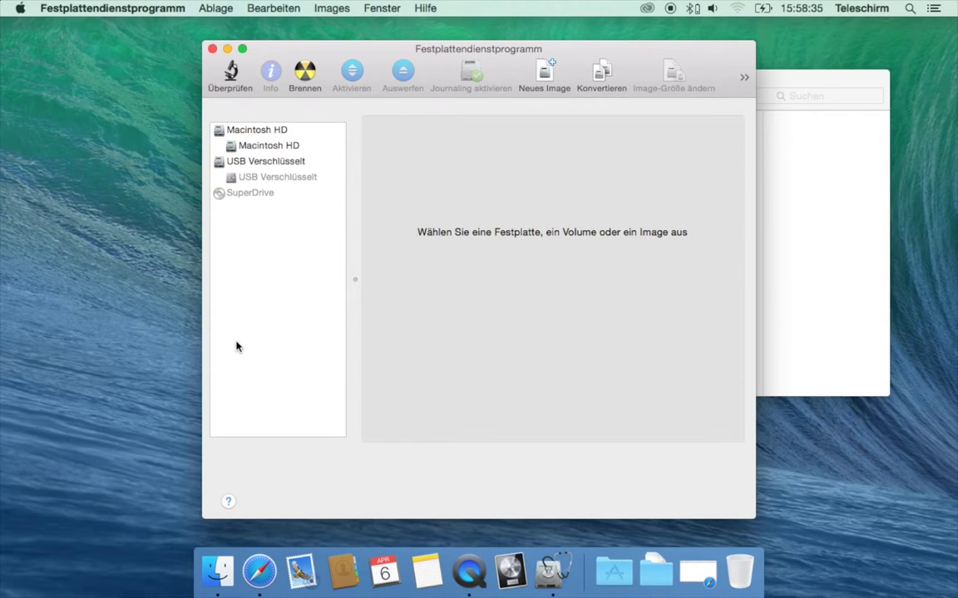
- Unlock the locked USB Verschlüsselt partition with the volume password, without saving it in the keychain, and select the partition
{"action": "left_click", "coordinate": [263, 177]}
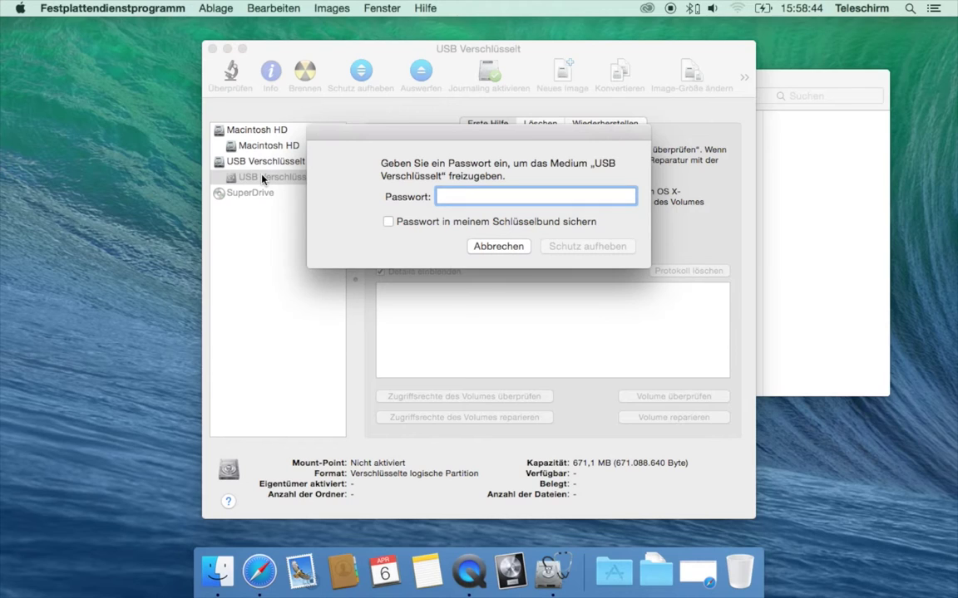
{"action": "type", "text": "•••••"}
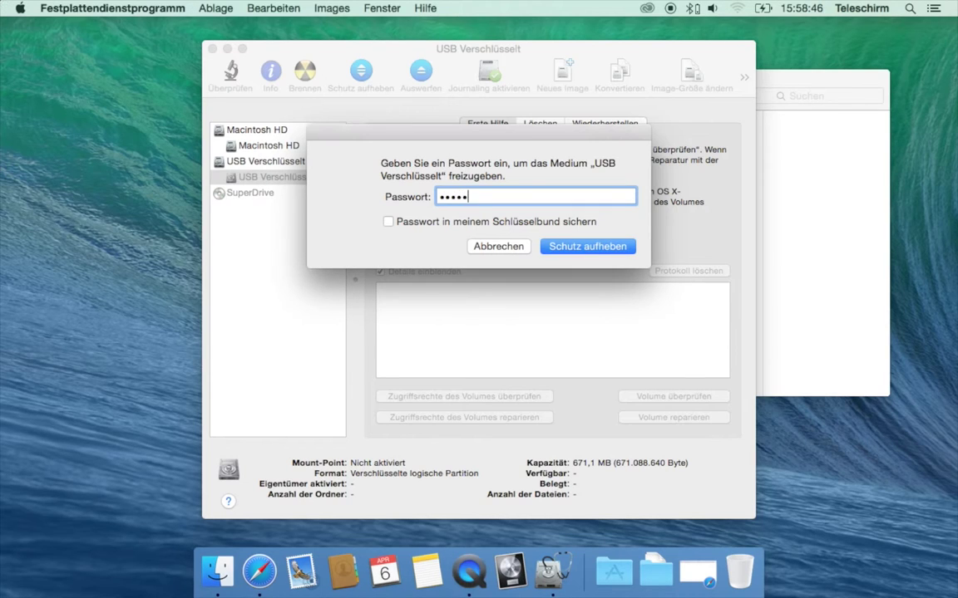
{"action": "type", "text": "•"}
{"action": "left_click", "coordinate": [602, 248]}
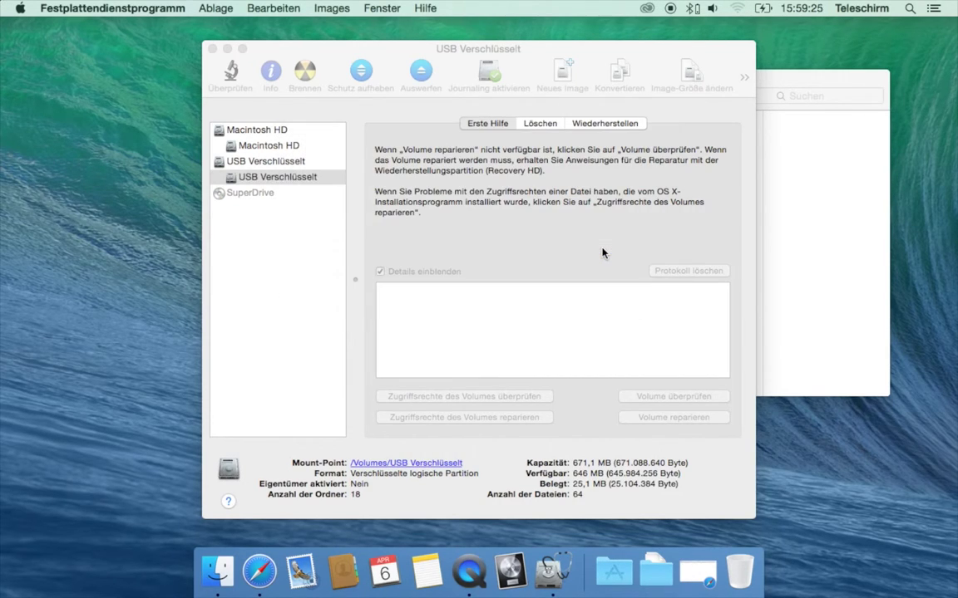
{"action": "left_click", "coordinate": [300, 187]}
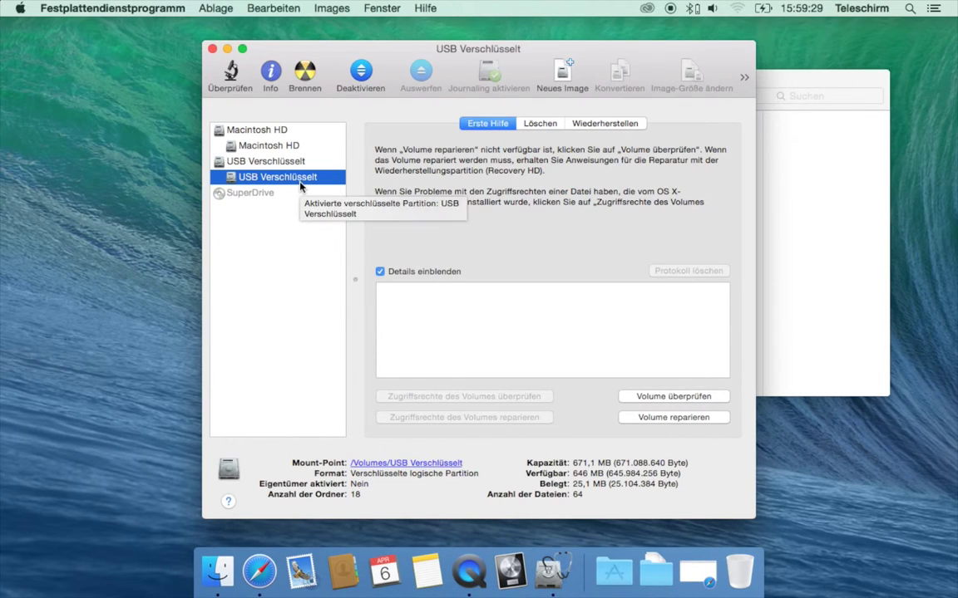
- Switch to Finder, open the USB Verschlüsselt volume and eject it
{"action": "left_click", "coordinate": [786, 229]}
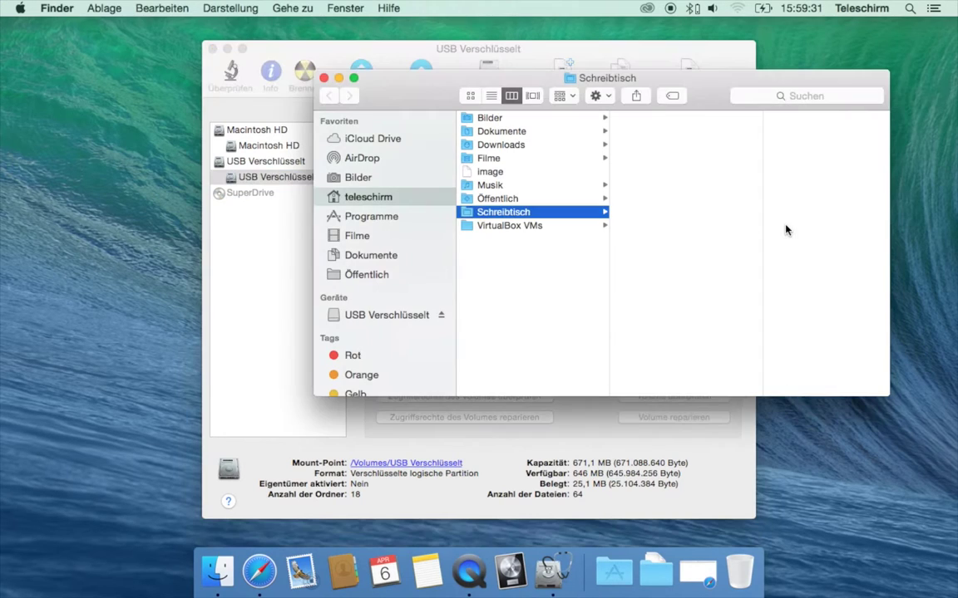
{"action": "left_click", "coordinate": [420, 317]}
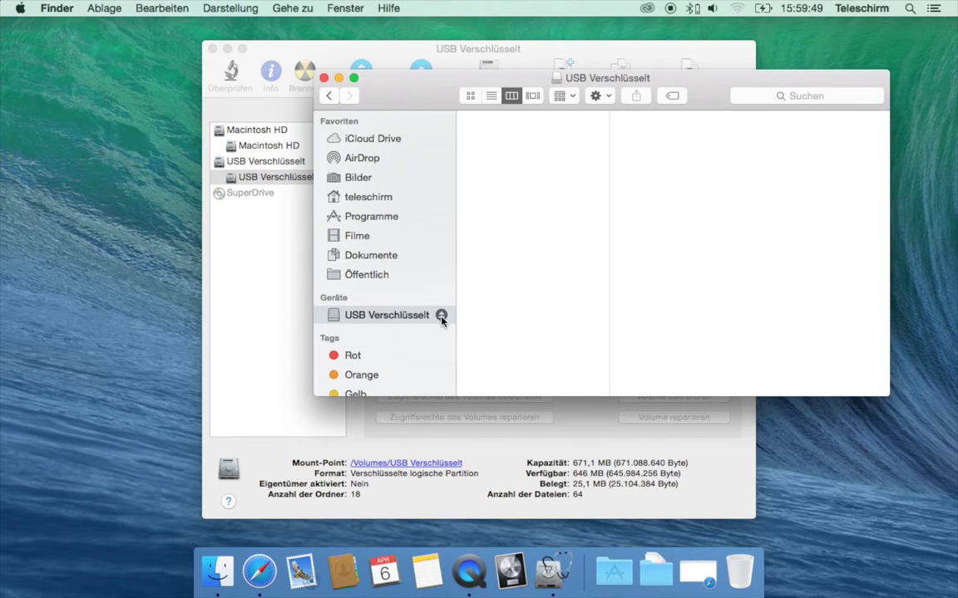
{"action": "left_click", "coordinate": [442, 317]}
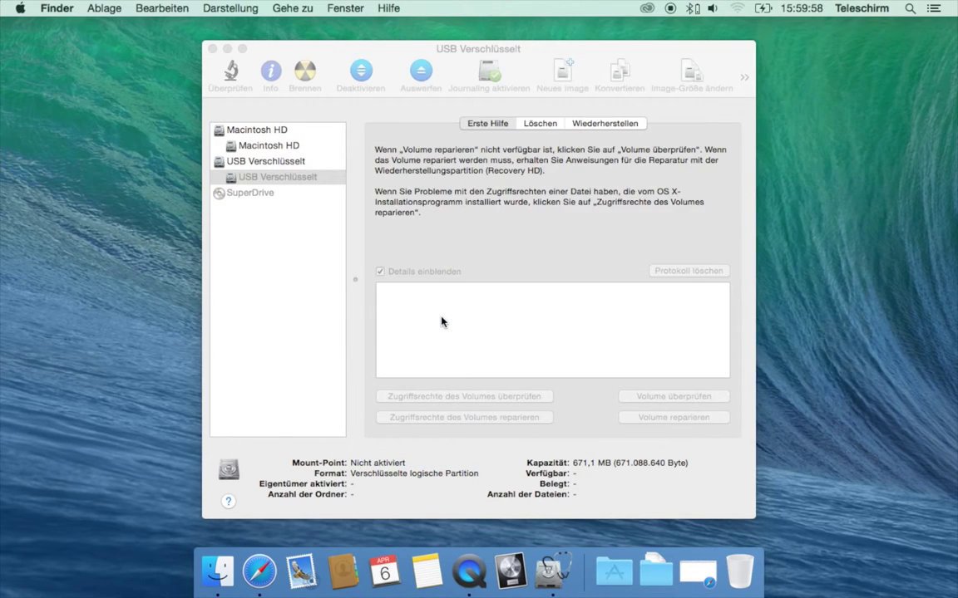